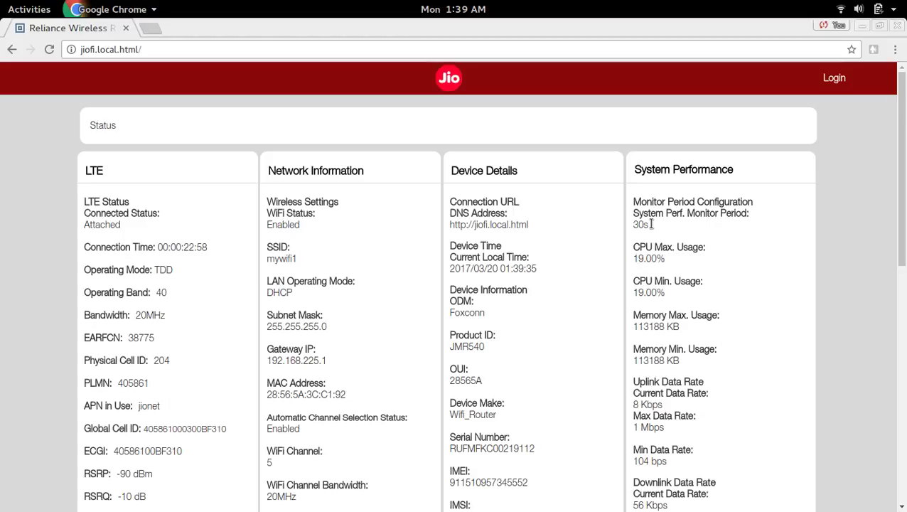
- Select the JioFi admin page's address in the browser address bar
click(210, 52)
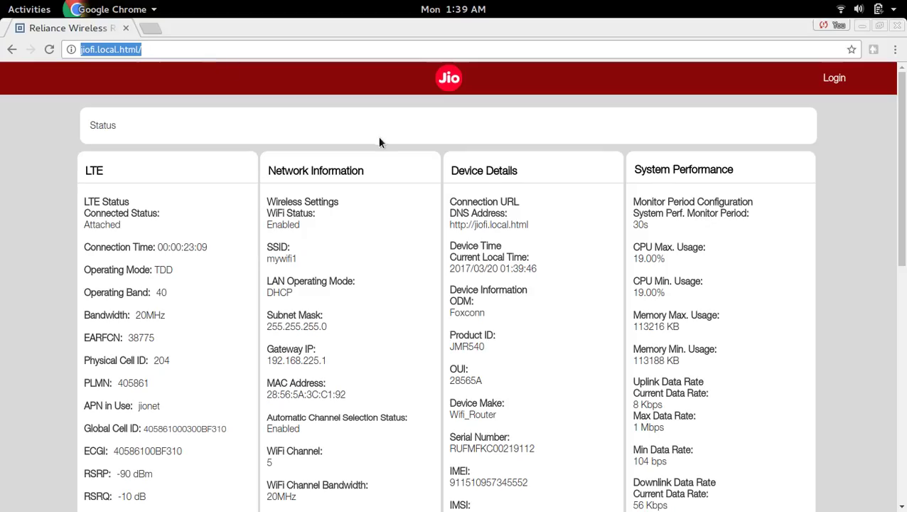
- Open the login form and submit a first attempt with the suggested 'administrator' user name
click(833, 81)
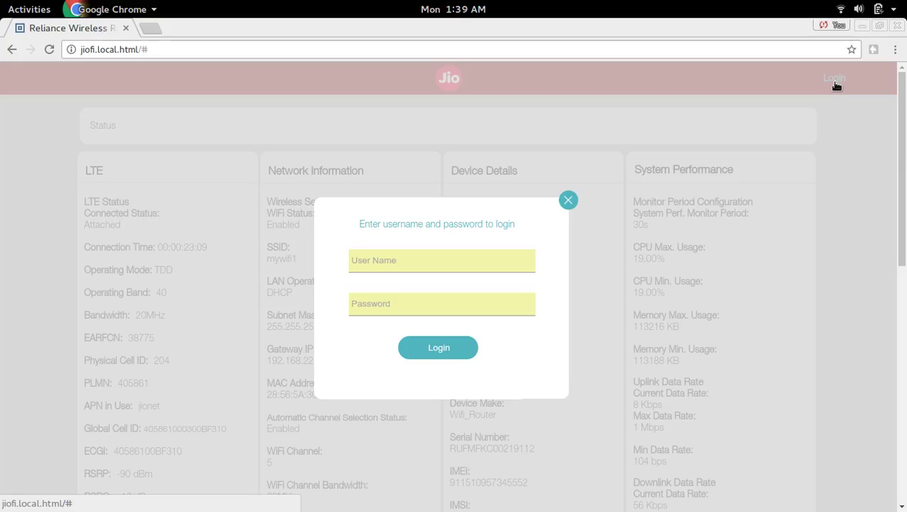
click(485, 253)
text(ad)
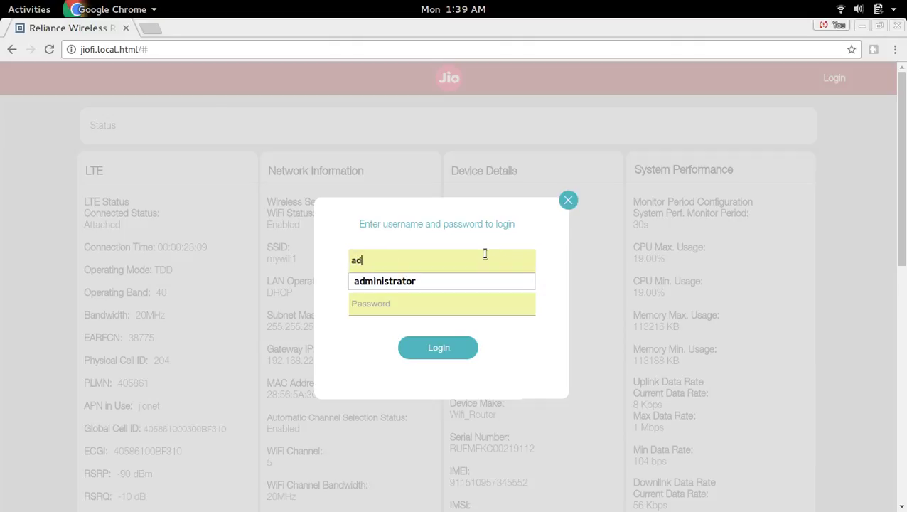
key(Down)
key(Return)
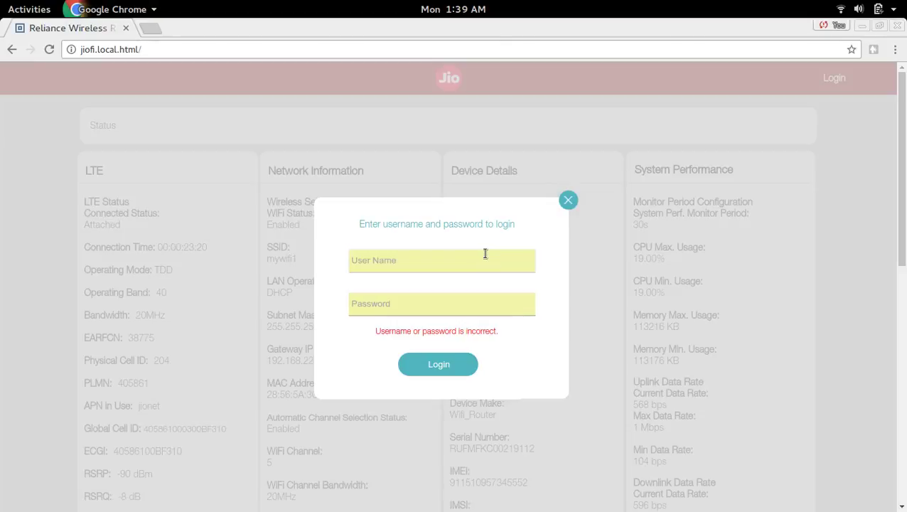
- Re-enter the 'administrator' user name from autofill and type the account password
text(a)
key(Down)
key(Return)
key(Tab)
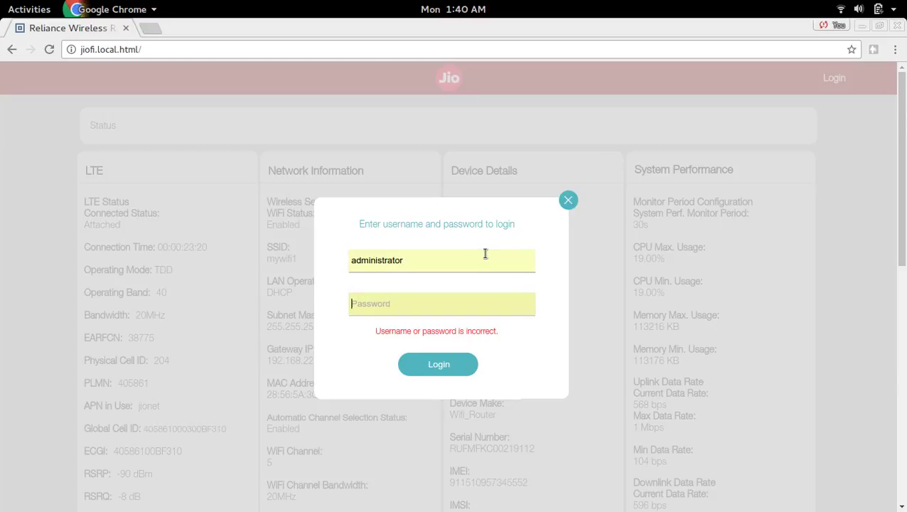
text(ad)
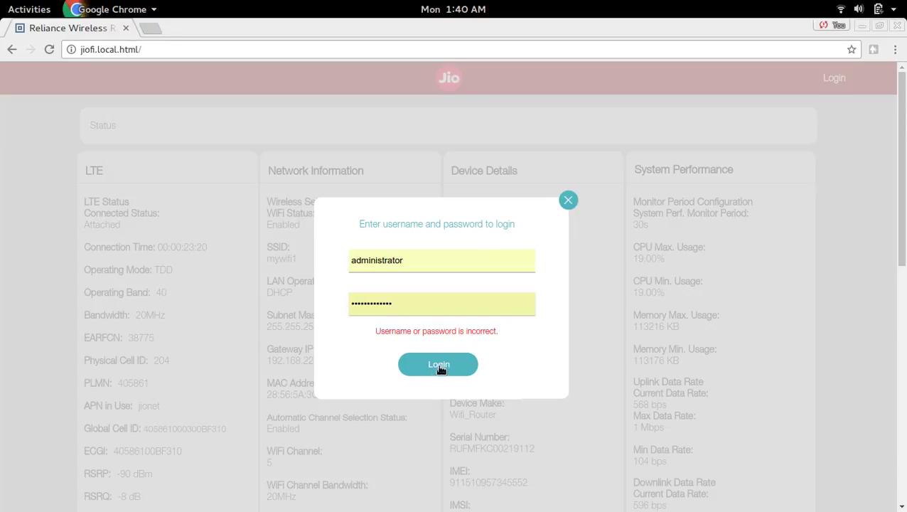
- Log in as administrator, skip the password-change prompt, and open Network > Wi-Fi Configuration
click(438, 365)
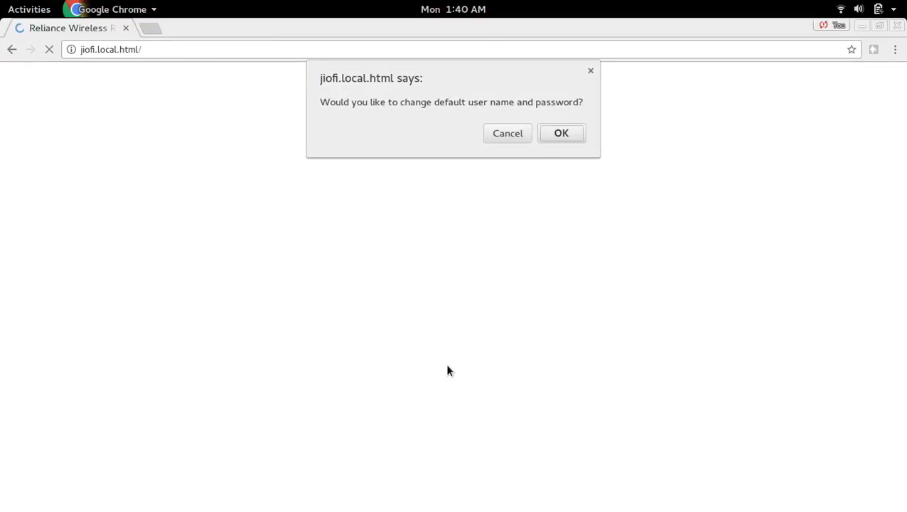
click(506, 133)
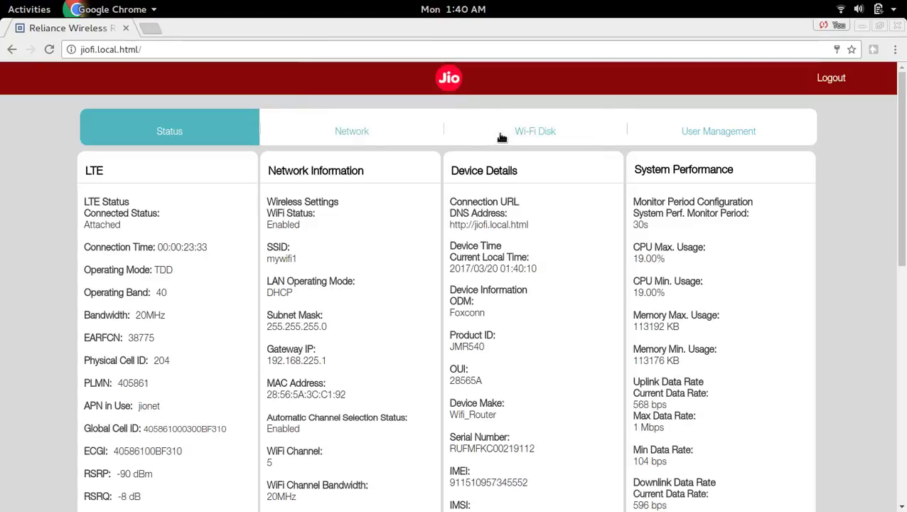
click(363, 130)
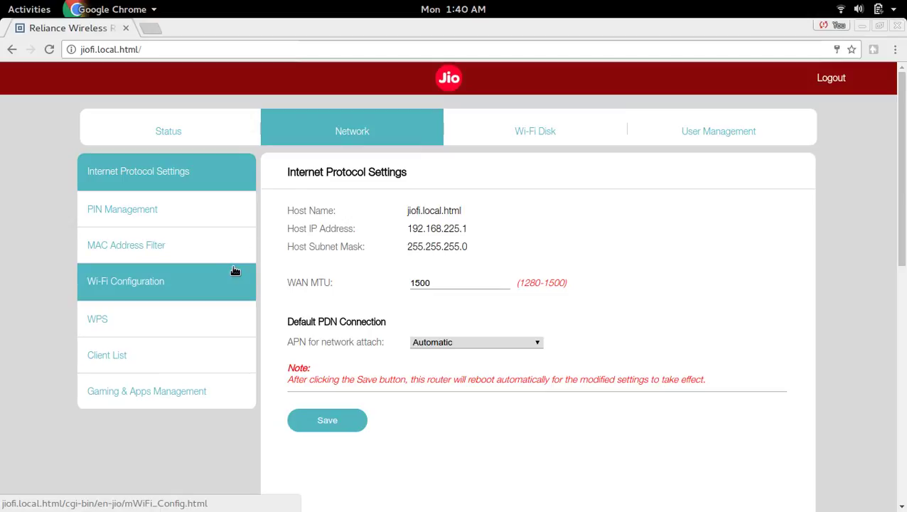
click(183, 283)
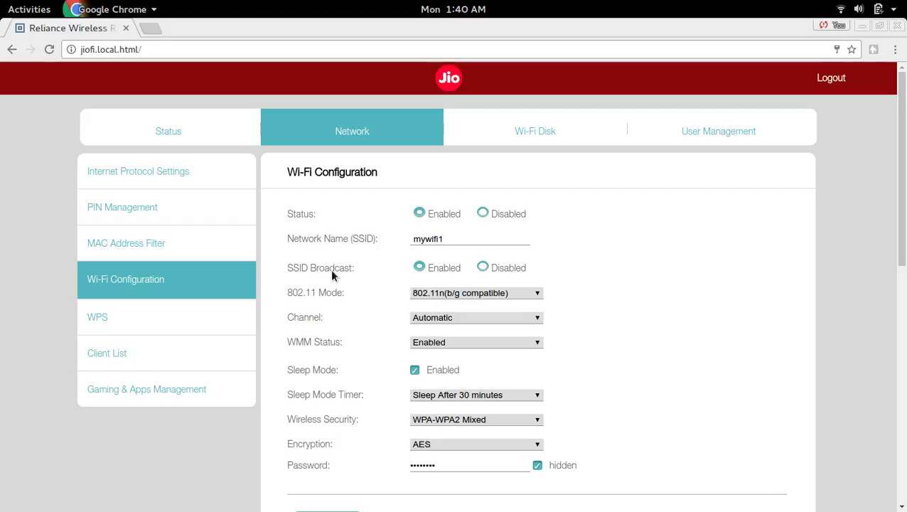
- Highlight the mywifi1 network name and its SSID Broadcast setting to review them
drag(287, 268, 329, 270)
drag(448, 240, 411, 240)
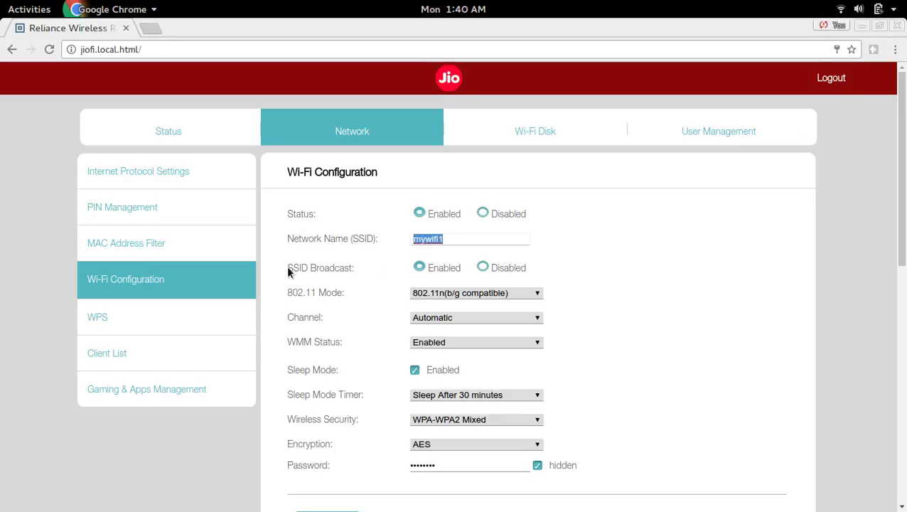
drag(288, 271, 415, 264)
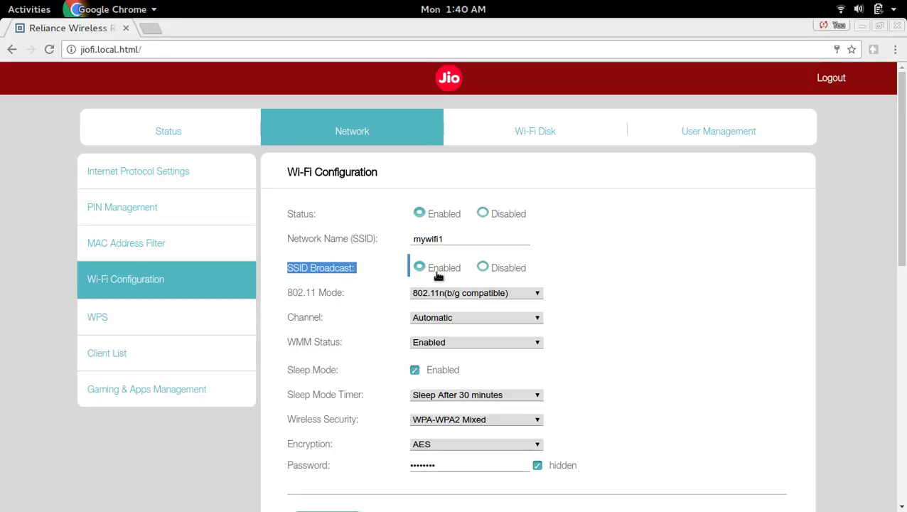
click(842, 13)
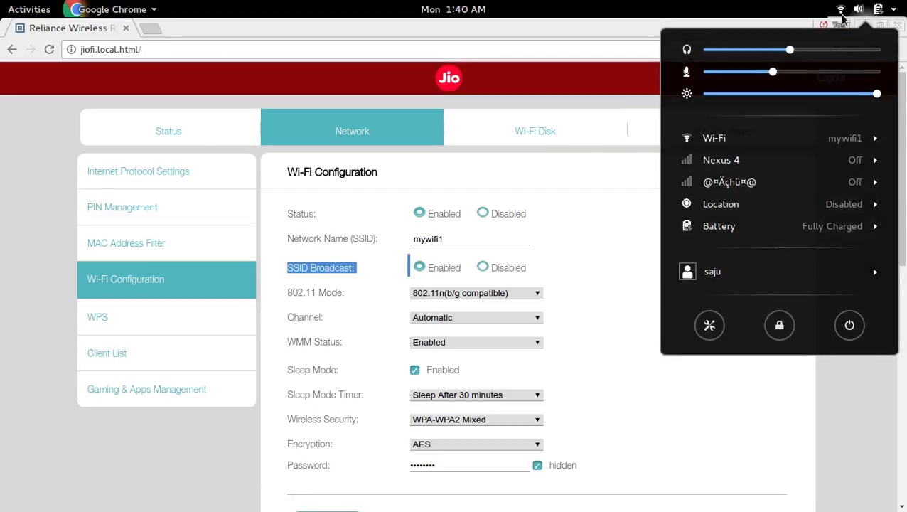
click(777, 143)
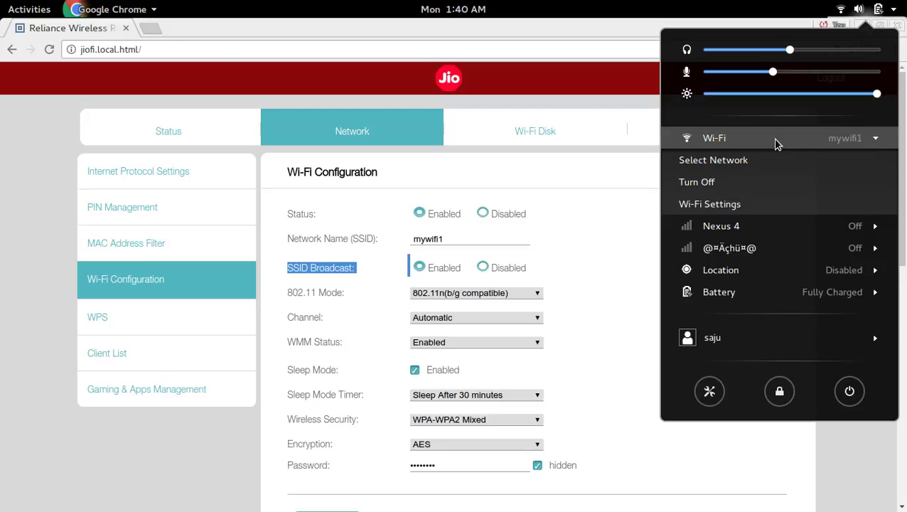
click(757, 163)
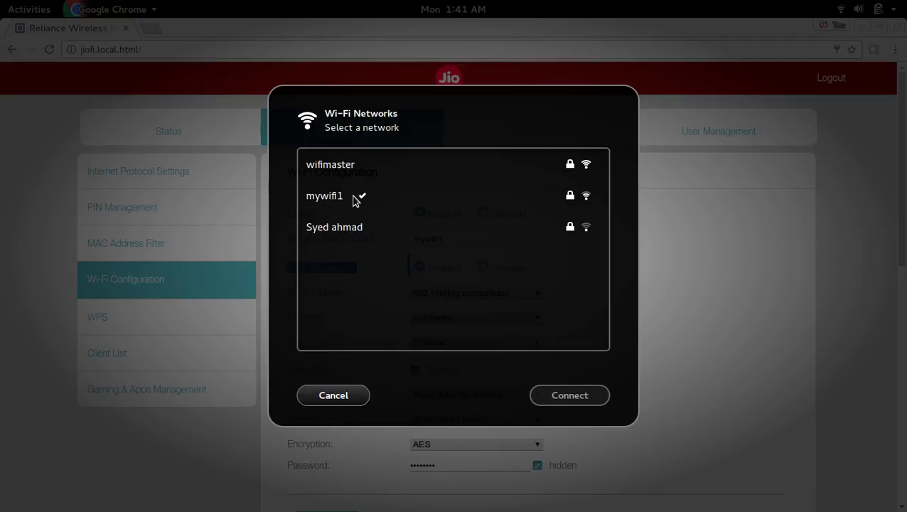
click(336, 396)
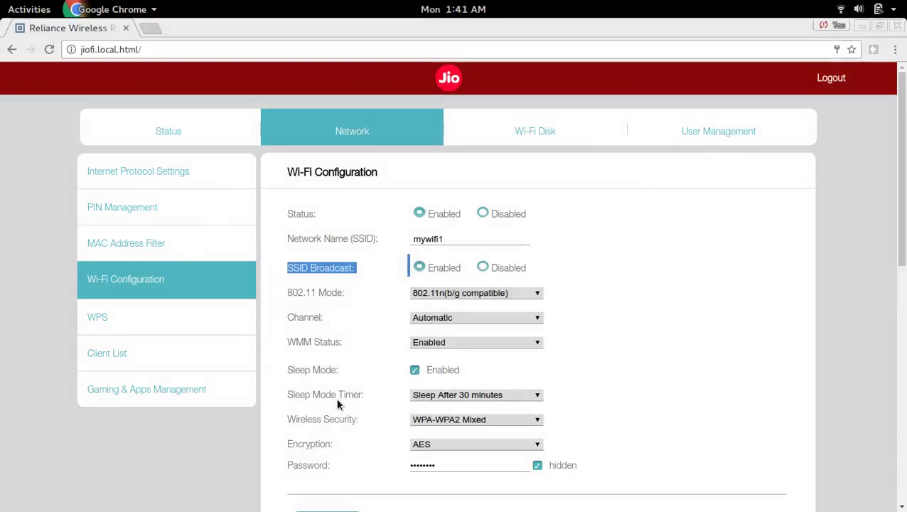
- Set SSID Broadcast for mywifi1 to Disabled
click(597, 343)
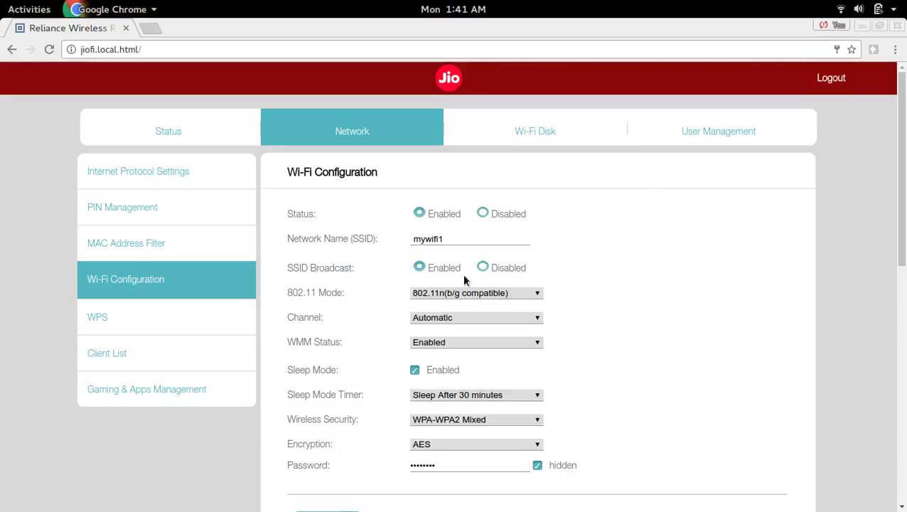
click(483, 267)
double_click(507, 268)
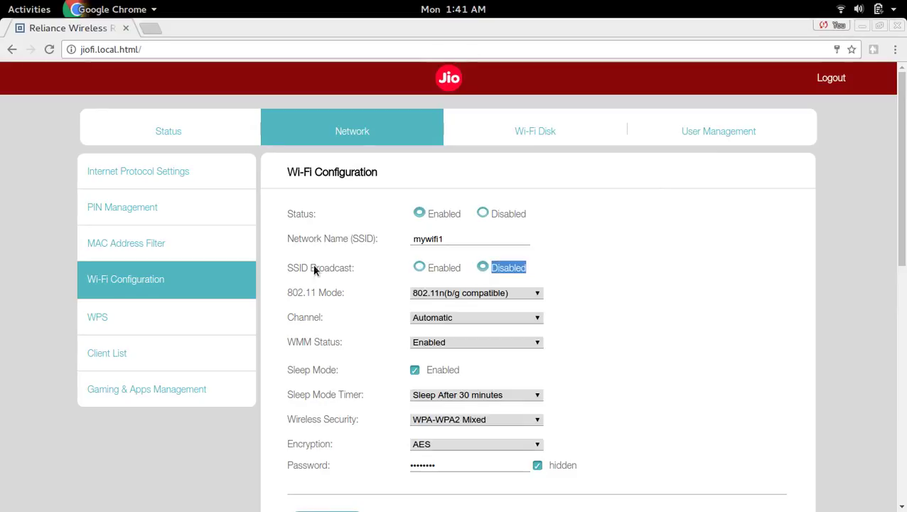
click(666, 273)
- Save the Wi-Fi configuration and confirm applying the new settings
scroll(666, 273, down, 5)
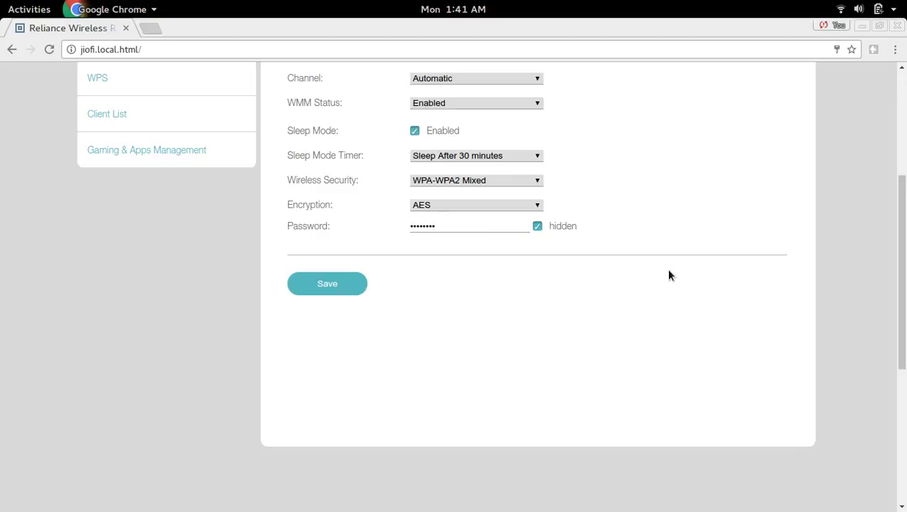
scroll(658, 277, up, 3)
scroll(658, 278, down, 1)
click(327, 395)
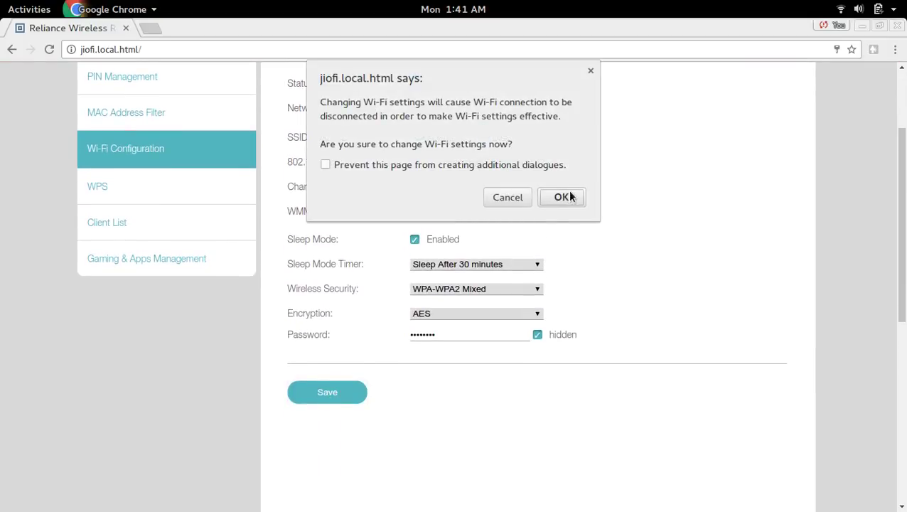
click(563, 197)
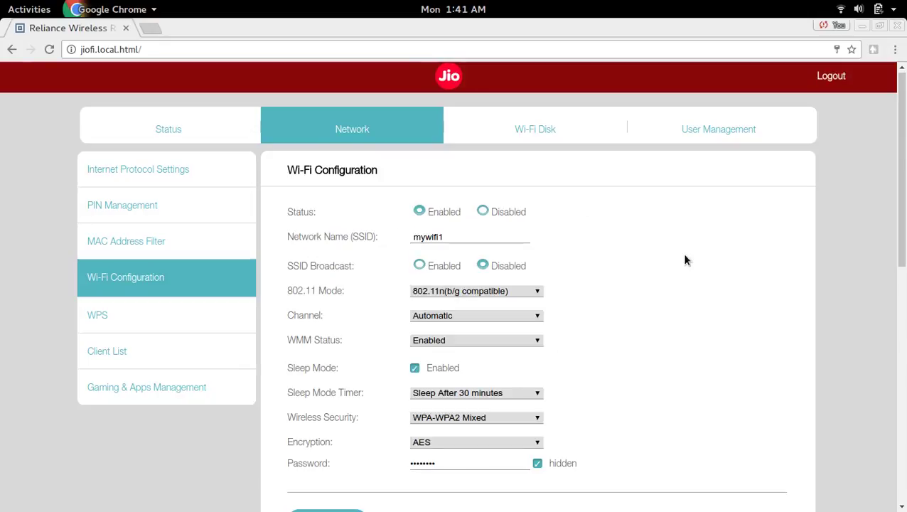
- Switch the laptop's Wi-Fi off and then back on from the system menu
click(847, 9)
click(780, 135)
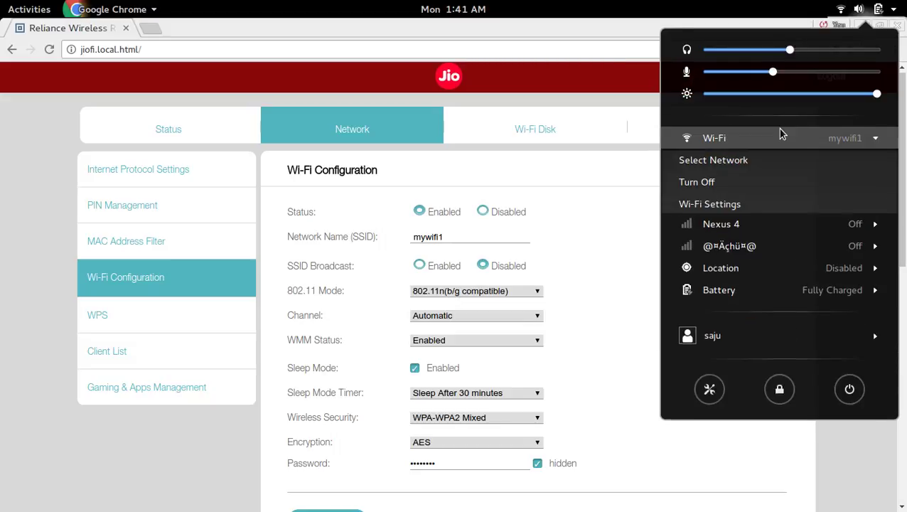
click(743, 187)
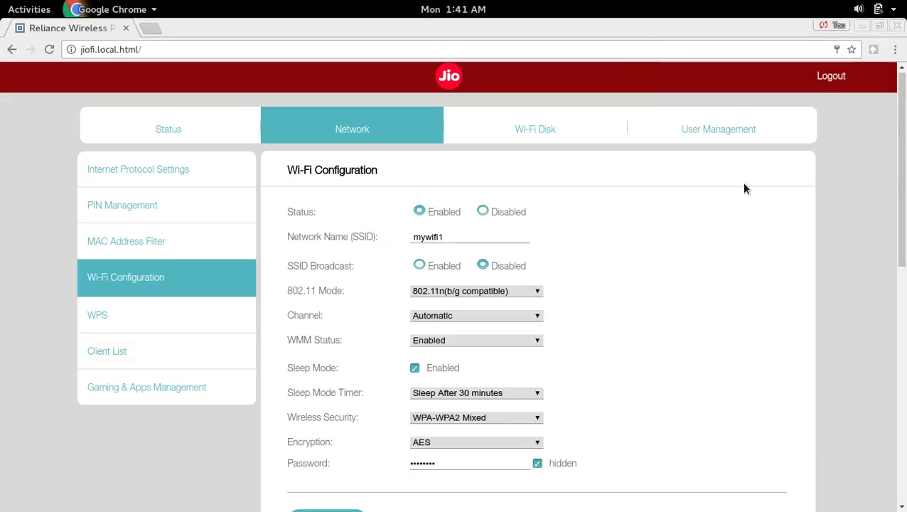
click(857, 9)
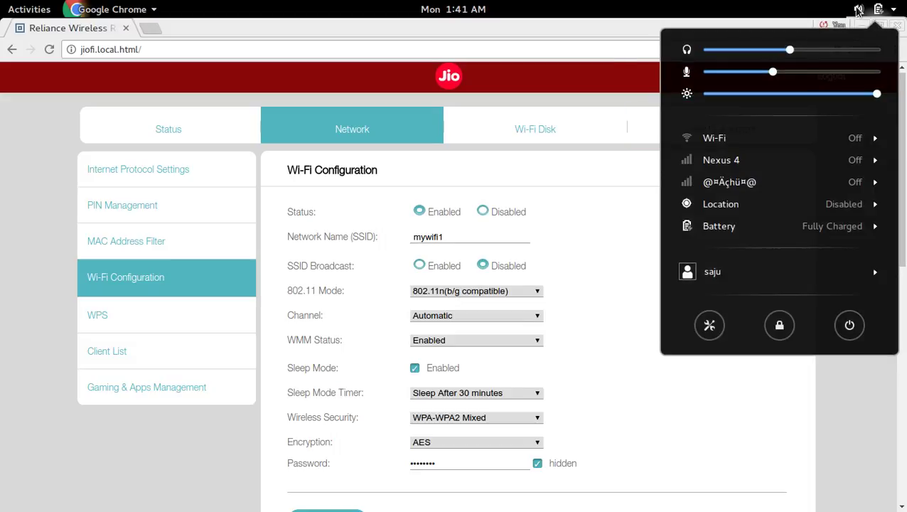
click(775, 140)
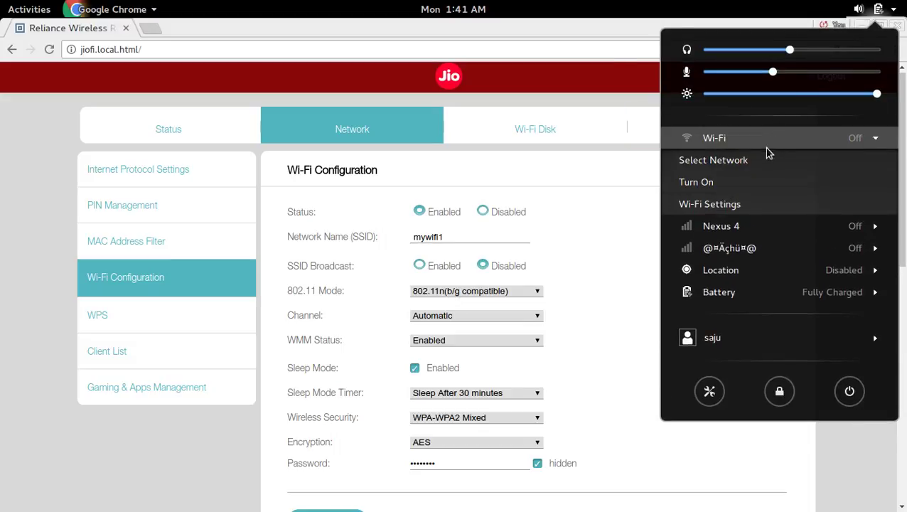
click(729, 182)
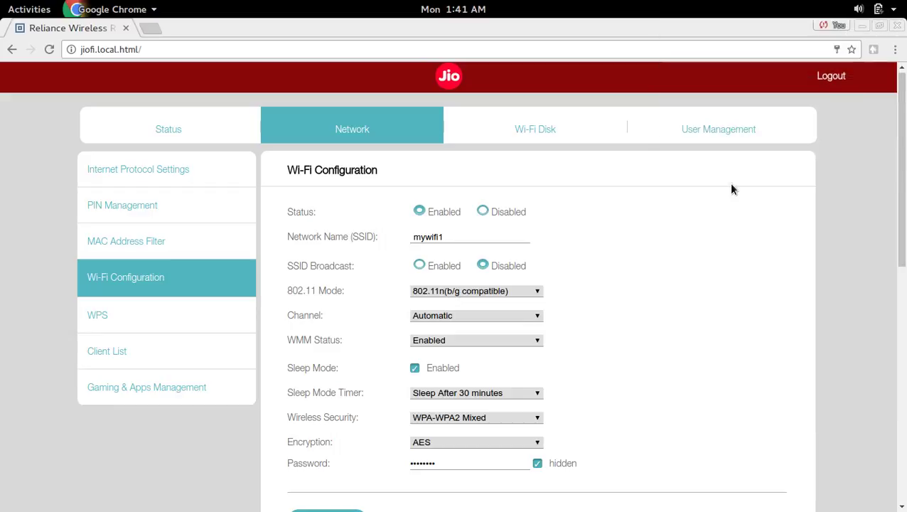
- View the available Wi-Fi networks list twice, closing it each time without connecting
click(840, 7)
click(769, 143)
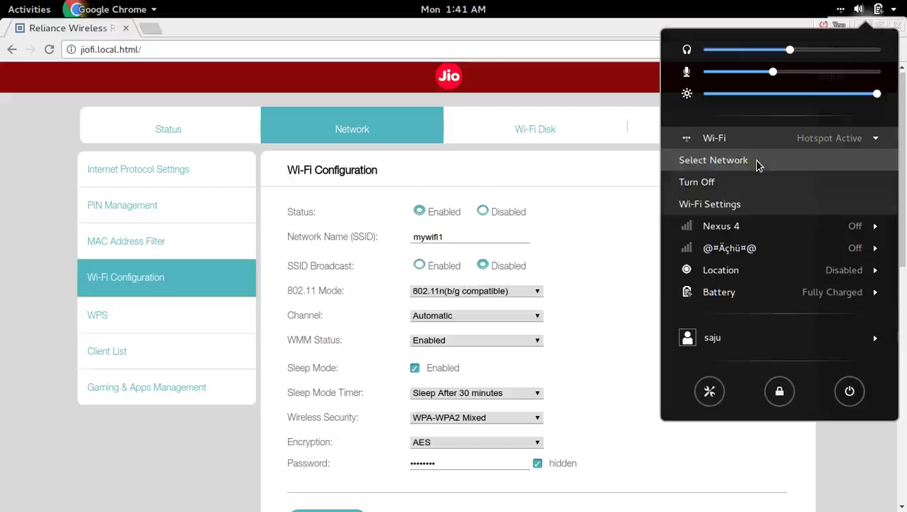
click(755, 162)
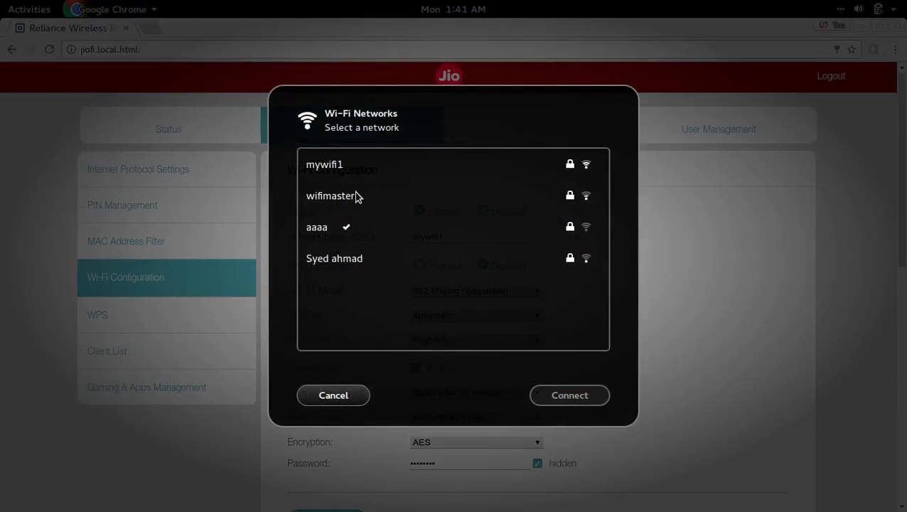
click(333, 395)
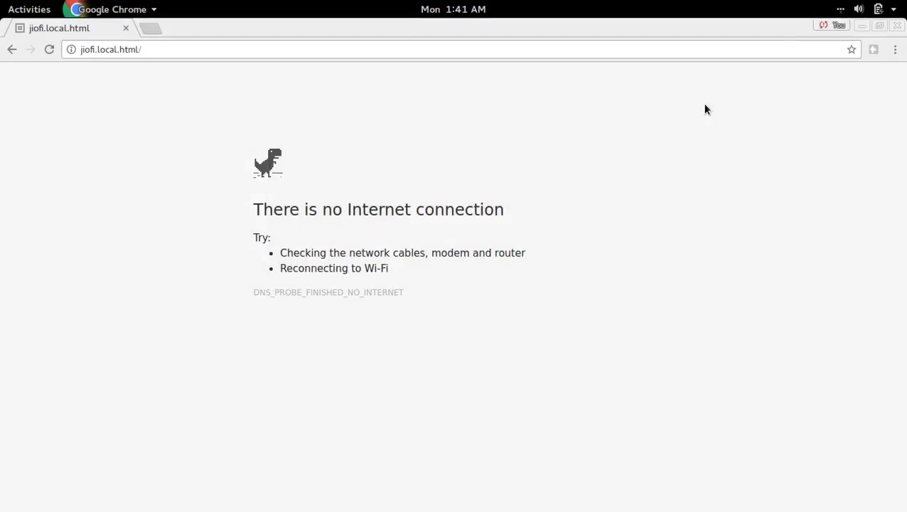
click(842, 10)
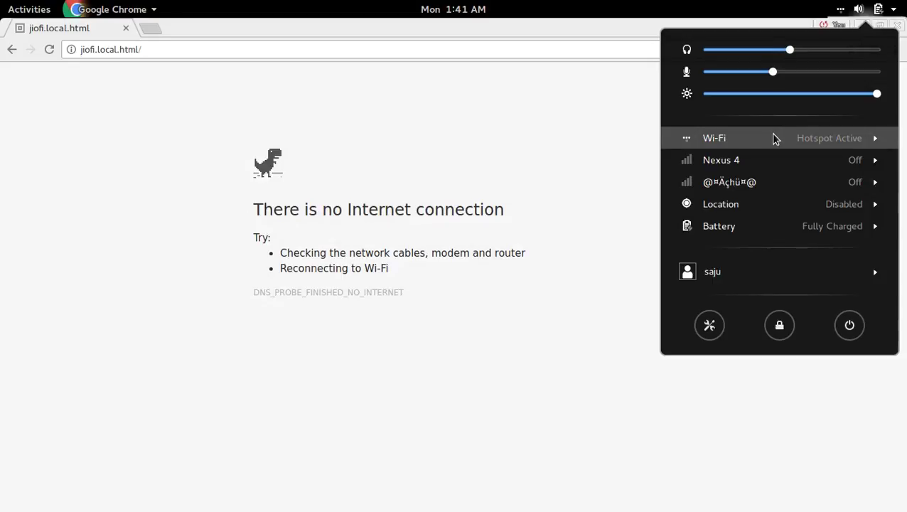
click(773, 135)
click(737, 167)
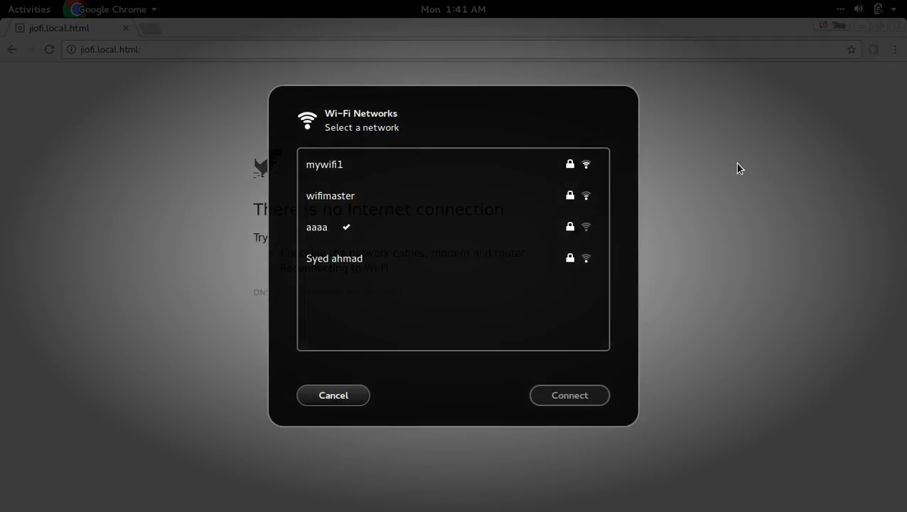
click(333, 396)
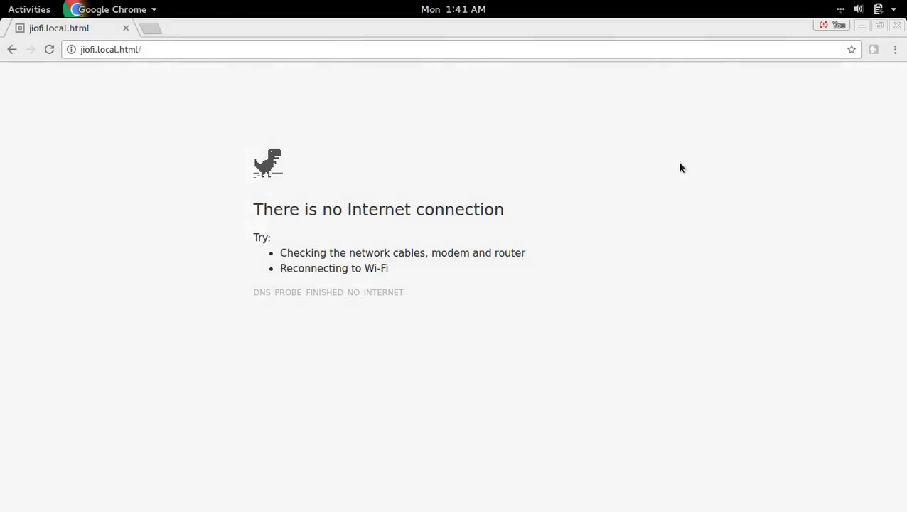
- Cycle Wi-Fi off and on again, then check the Wi-Fi submenu shows Hotspot Active
click(841, 10)
click(779, 138)
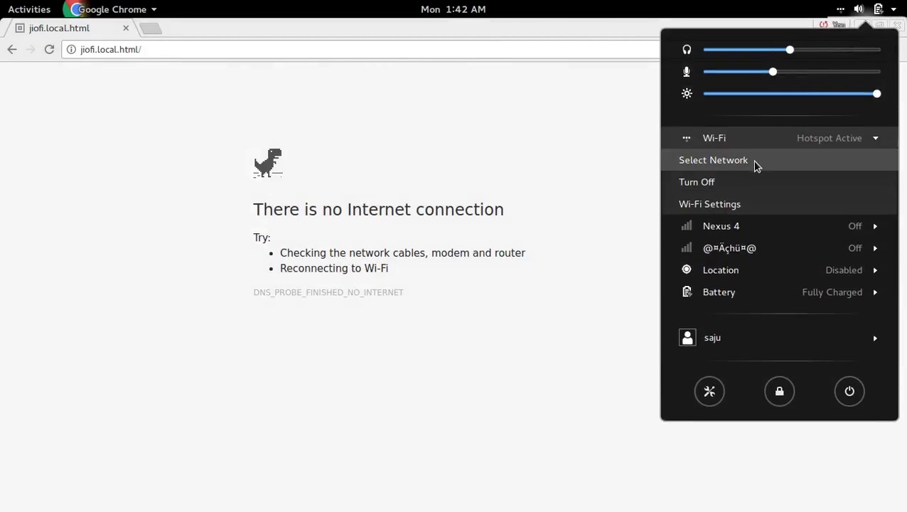
click(736, 187)
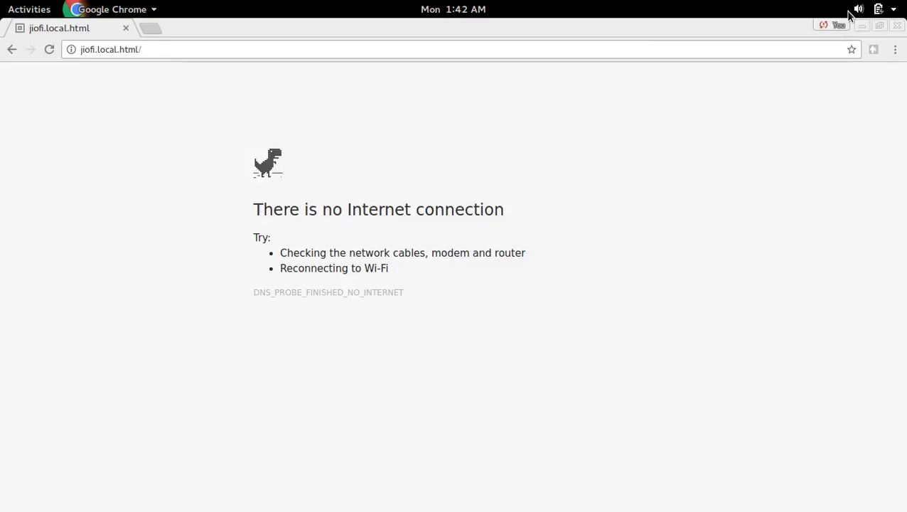
click(851, 10)
click(779, 140)
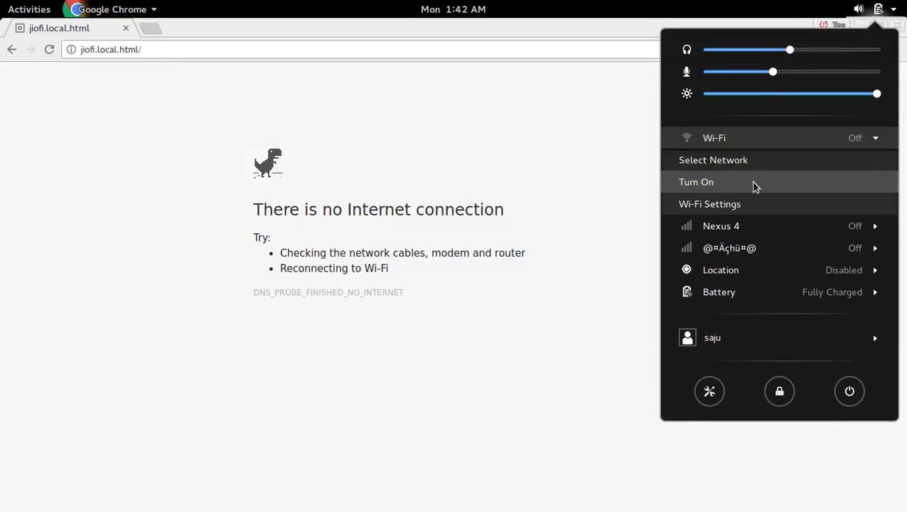
click(724, 190)
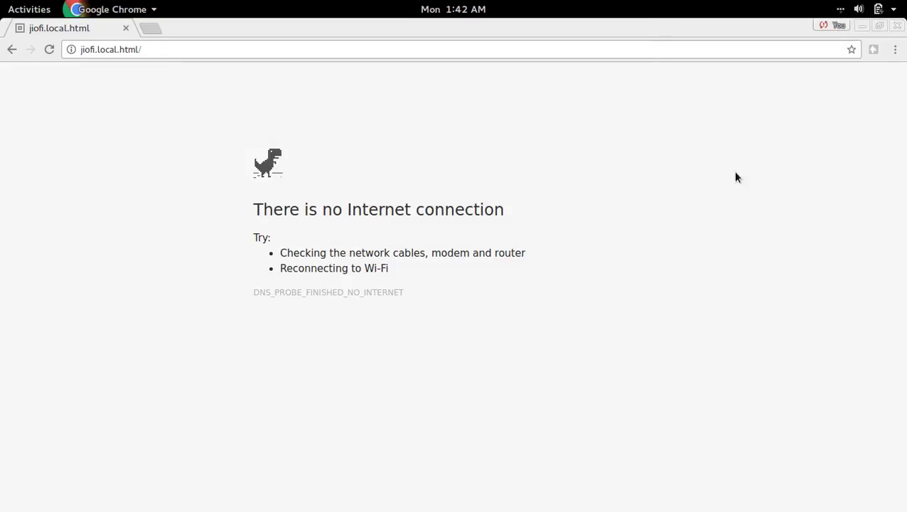
click(843, 8)
click(768, 137)
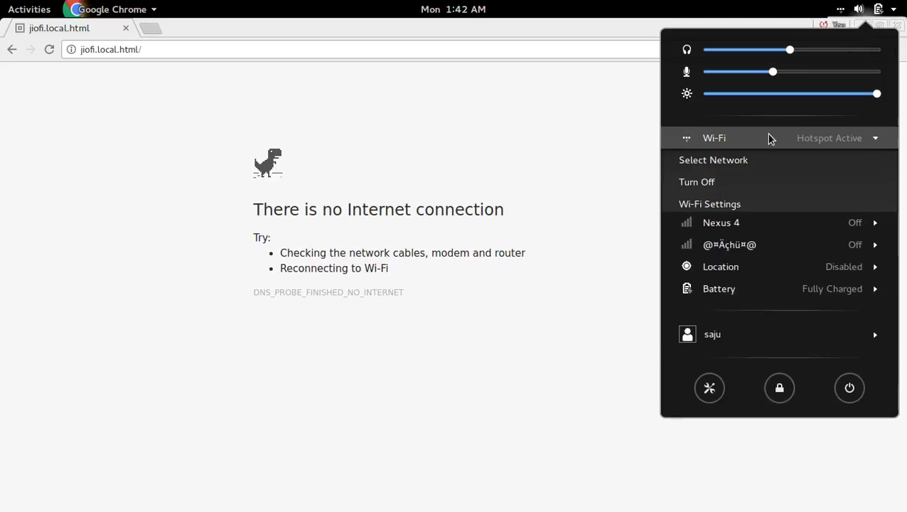
- Review the Wi-Fi Networks list, which no longer shows mywifi1, and cancel it
click(758, 162)
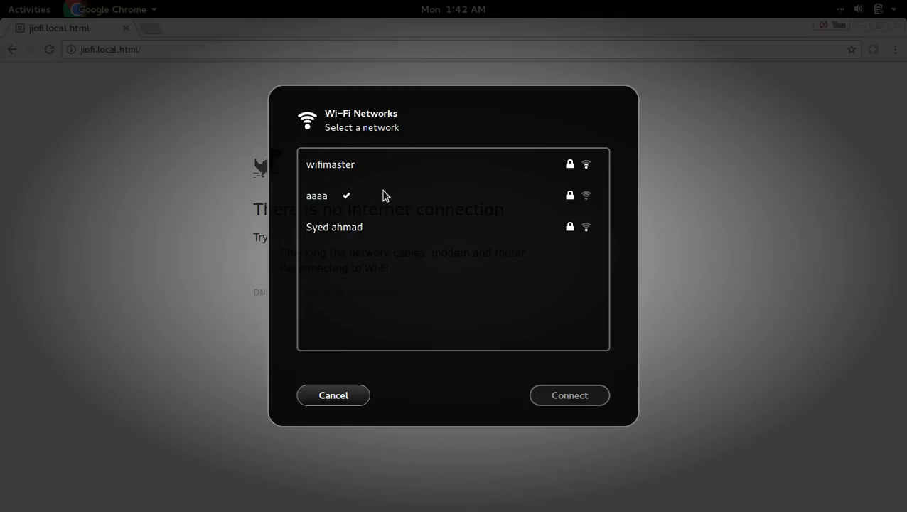
click(346, 395)
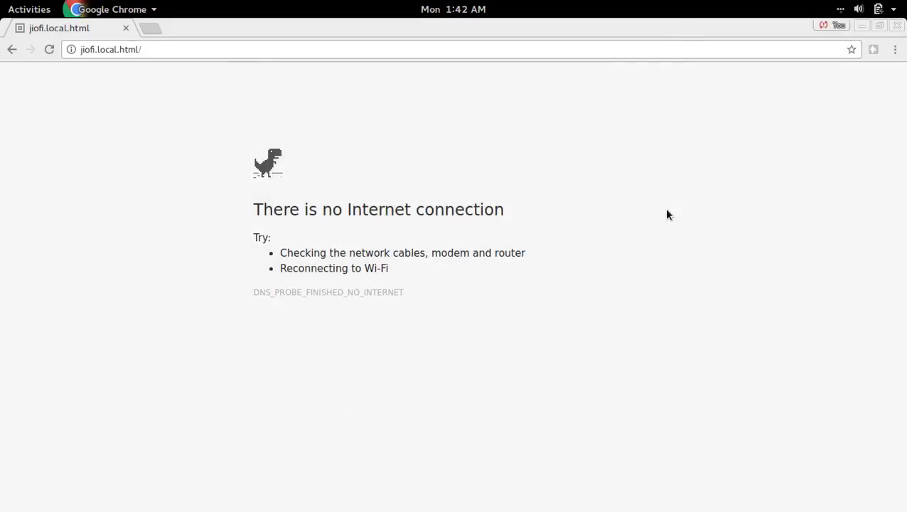
- Stop the Wi-Fi hotspot in Wi-Fi Settings and open the Connect to Hidden Network dialog
click(840, 9)
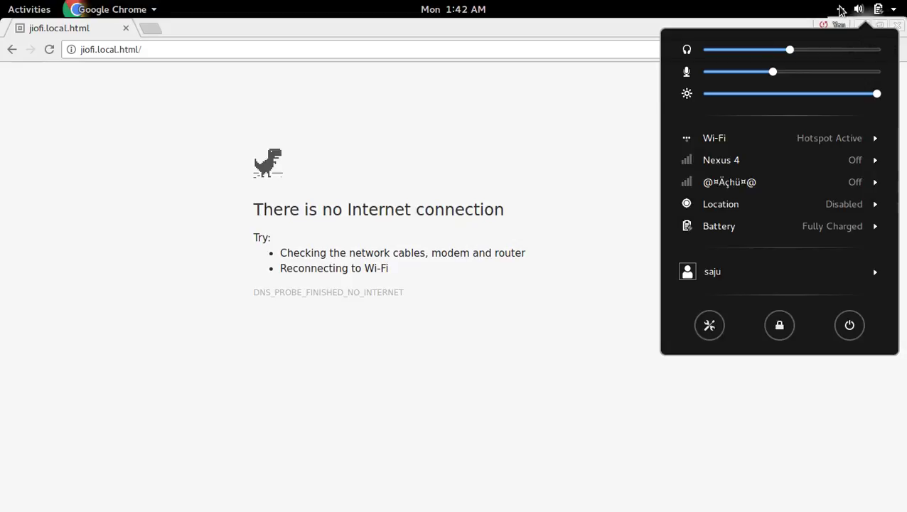
click(759, 137)
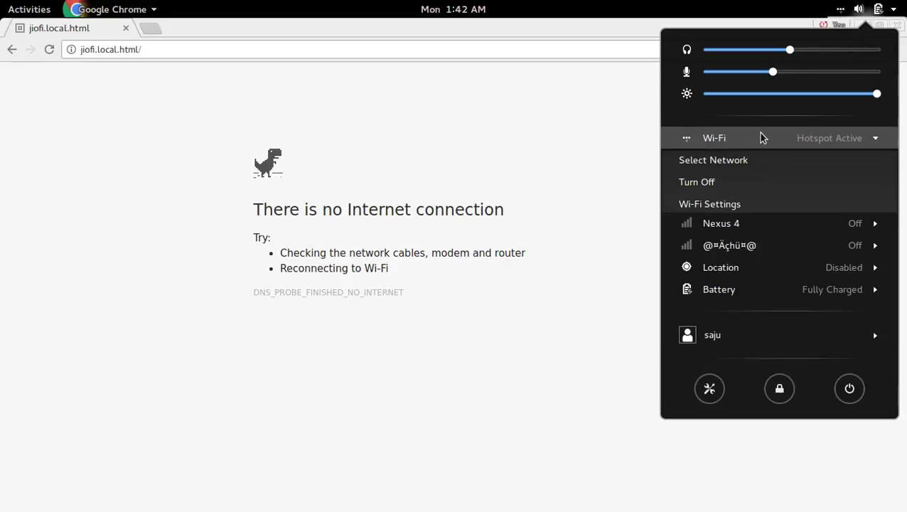
click(746, 203)
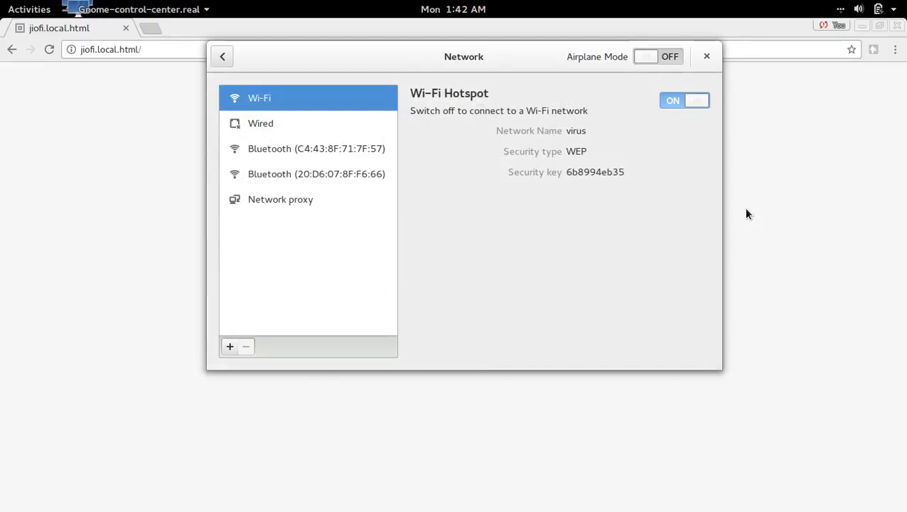
click(706, 105)
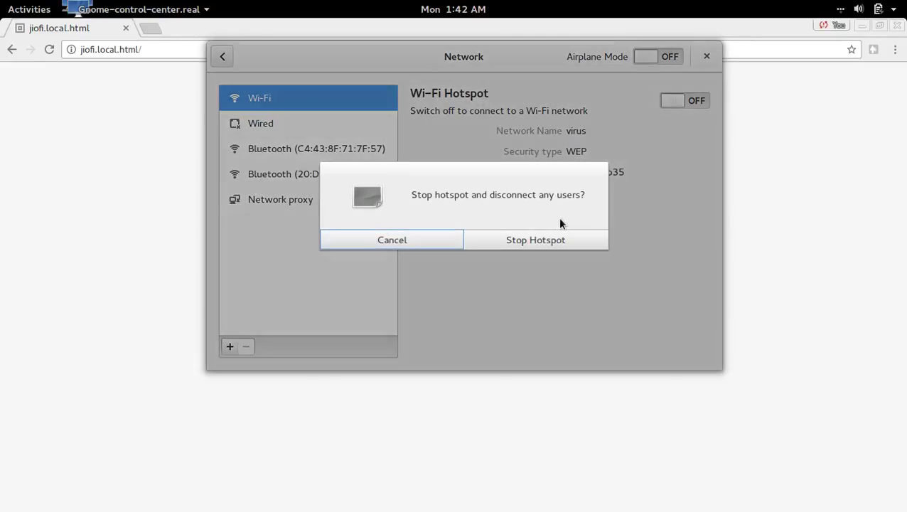
click(556, 238)
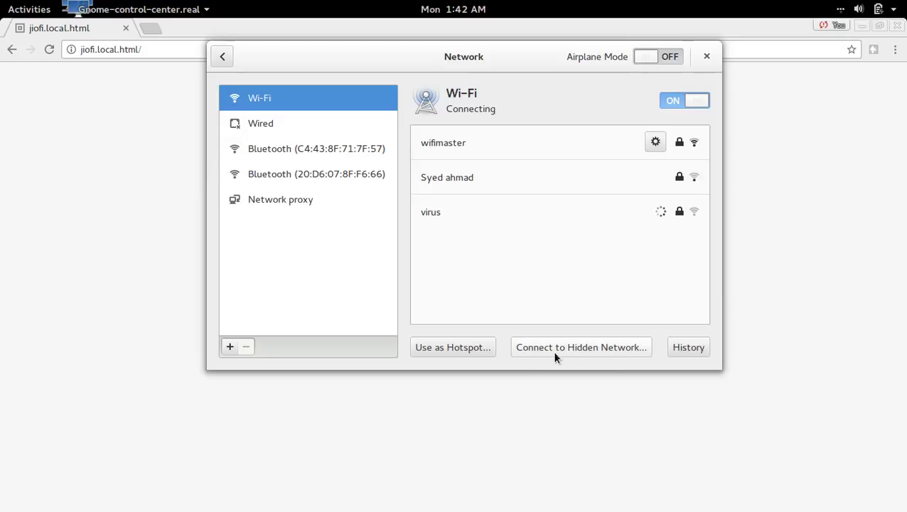
click(596, 346)
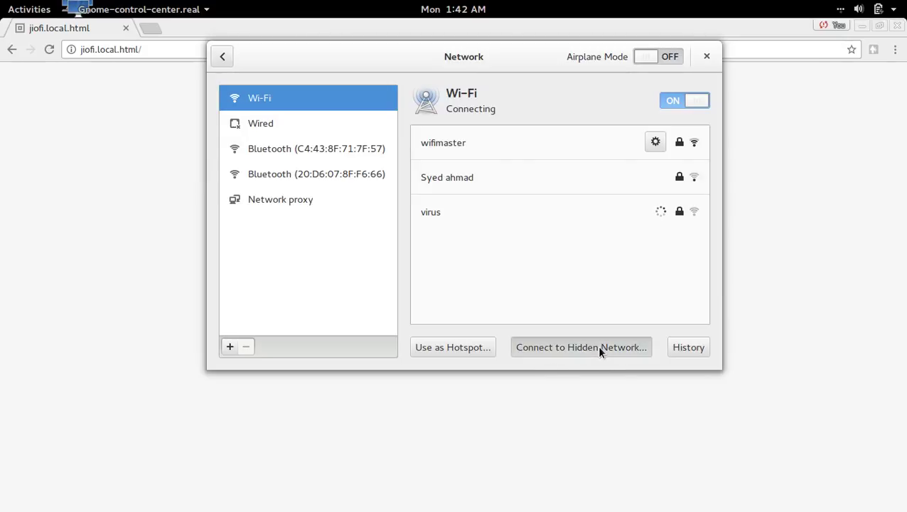
- Join hidden network mywifi1 using WPA & WPA2 Personal security and the network password
click(502, 227)
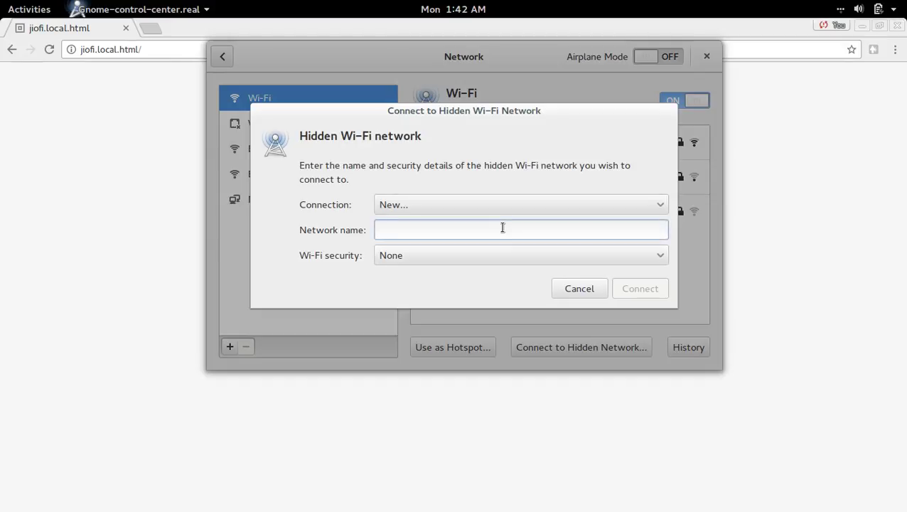
text(my)
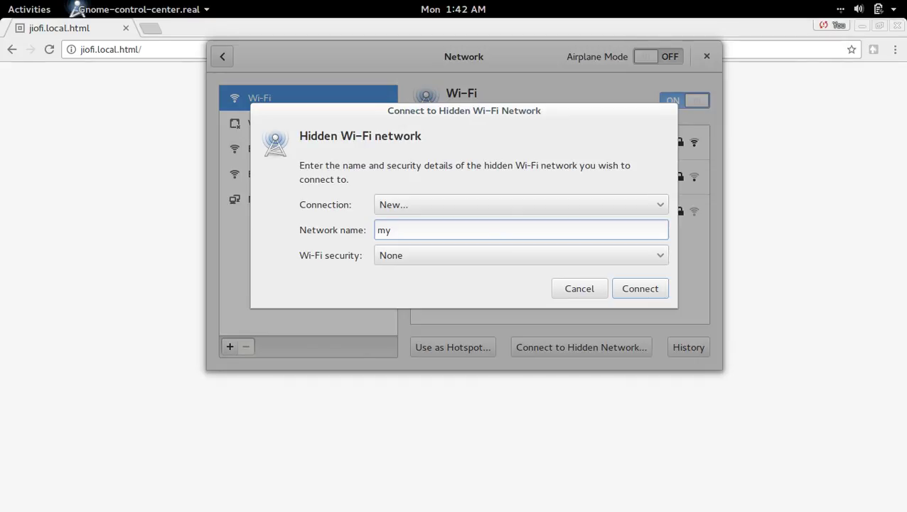
text(wifi1)
click(492, 255)
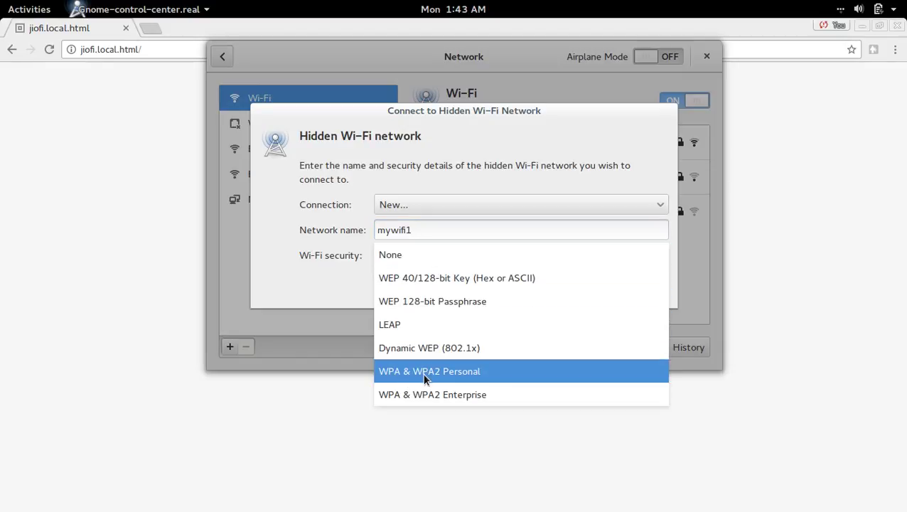
click(463, 379)
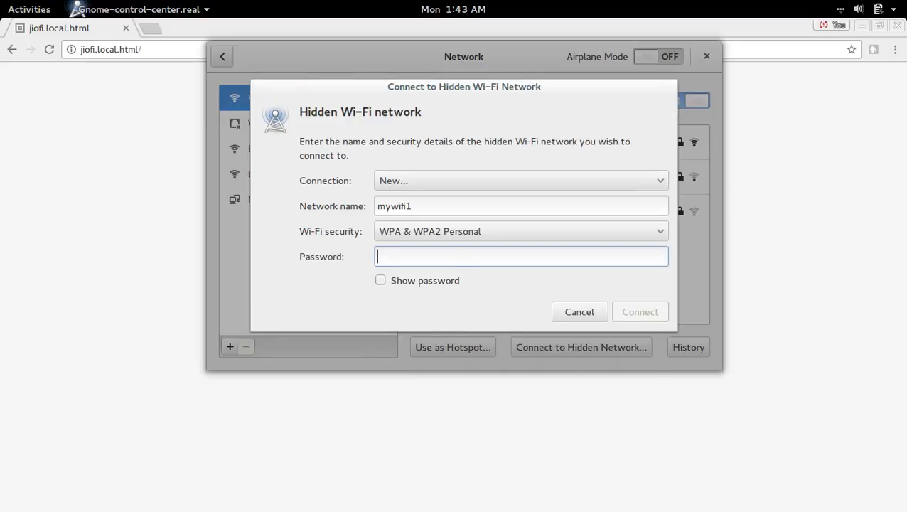
text(********)
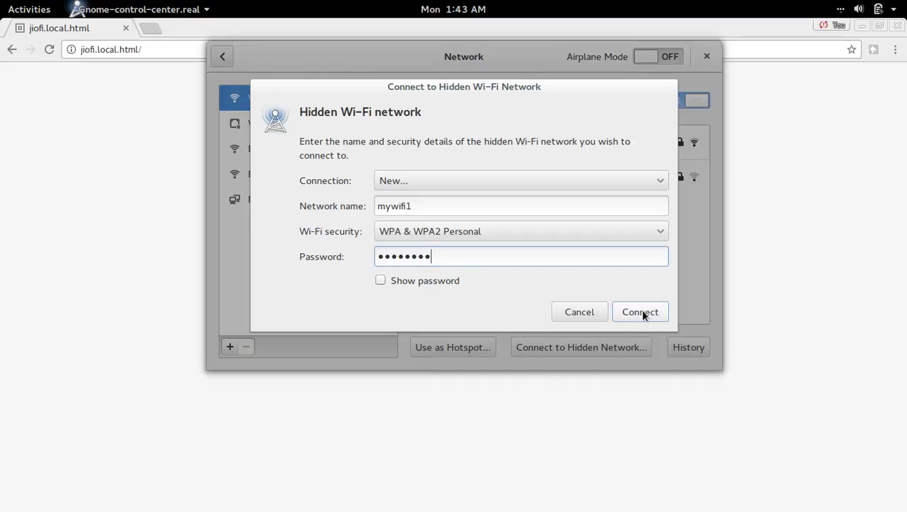
click(640, 312)
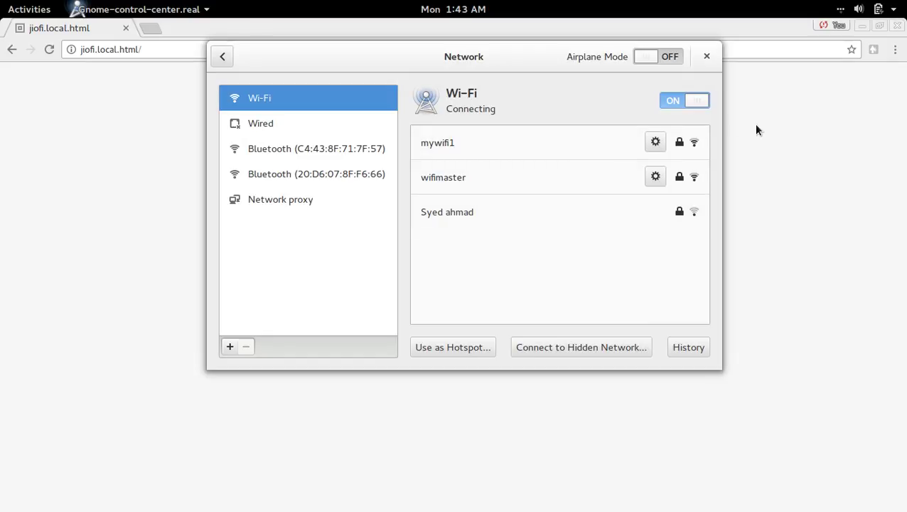
- Close Network settings, verify the Wi-Fi connection, and reload the JioFi status page in Chrome
click(705, 57)
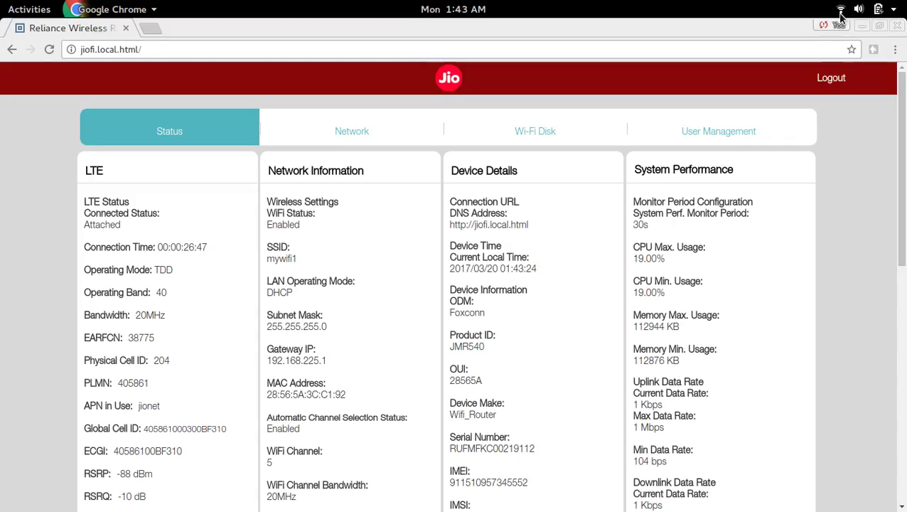
click(839, 13)
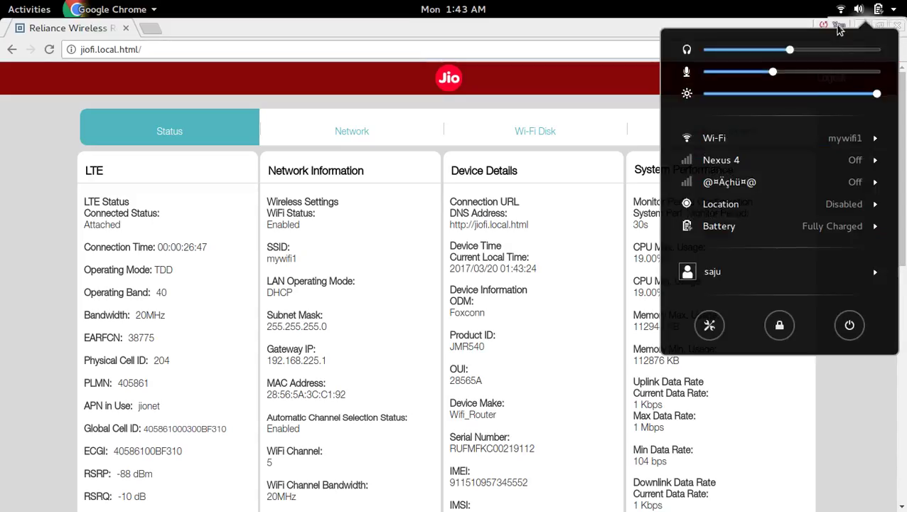
click(874, 142)
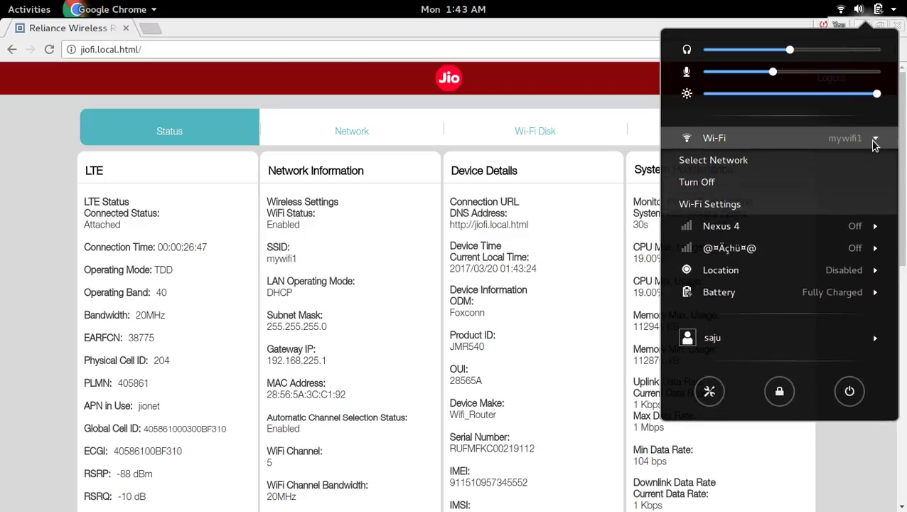
click(557, 96)
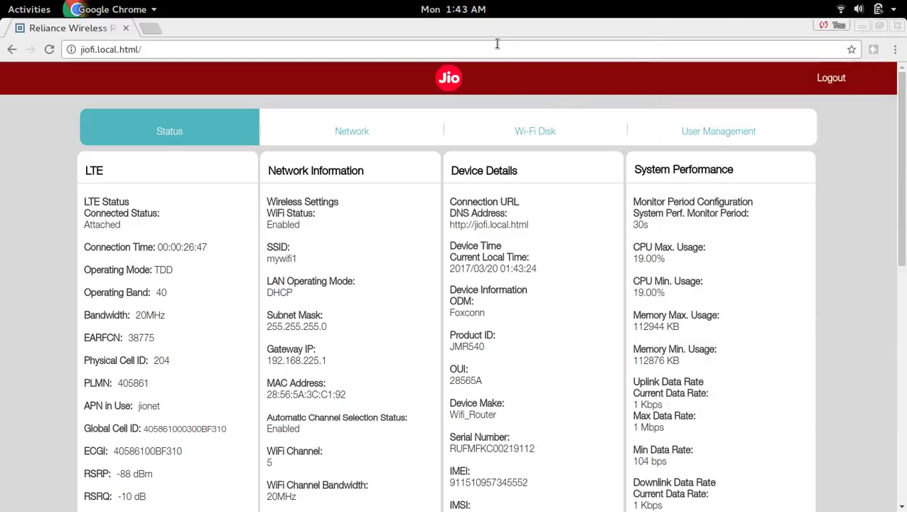
click(497, 49)
key(Return)
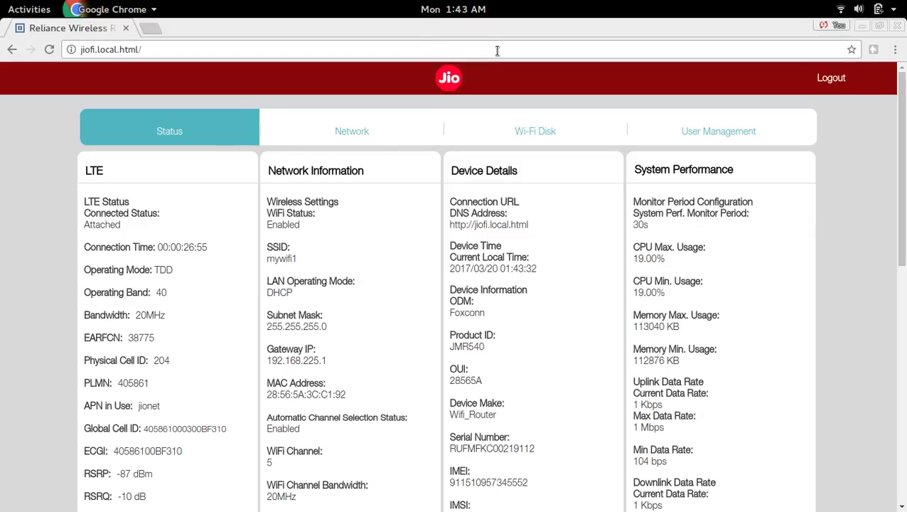